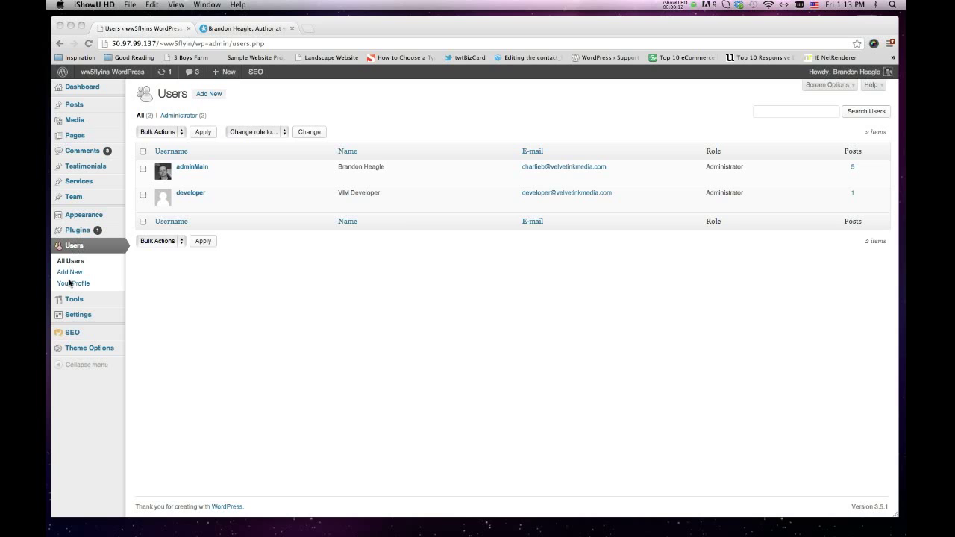
# Open the form for adding a new user and go through its username, e-mail and password fields
pyautogui.click(69, 274)
pyautogui.click(70, 273)
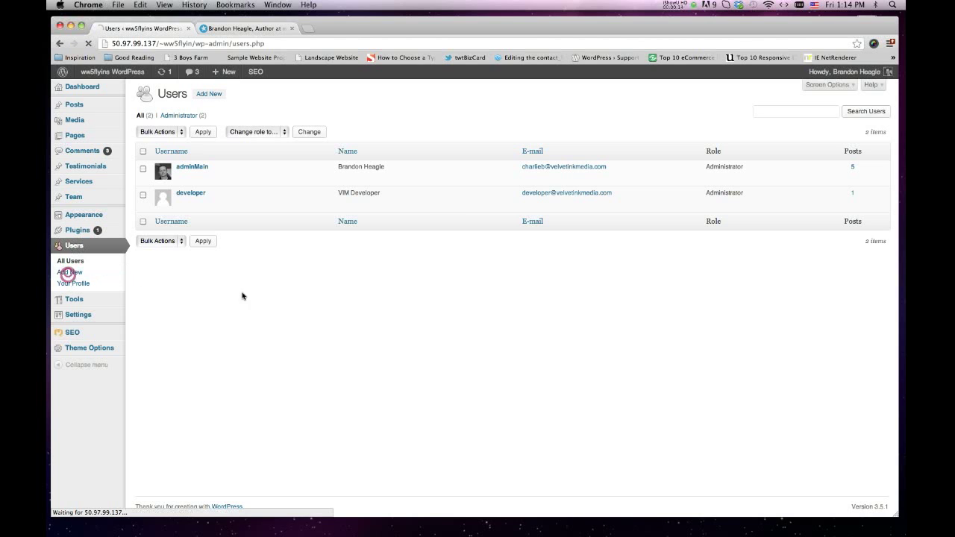
pyautogui.click(259, 133)
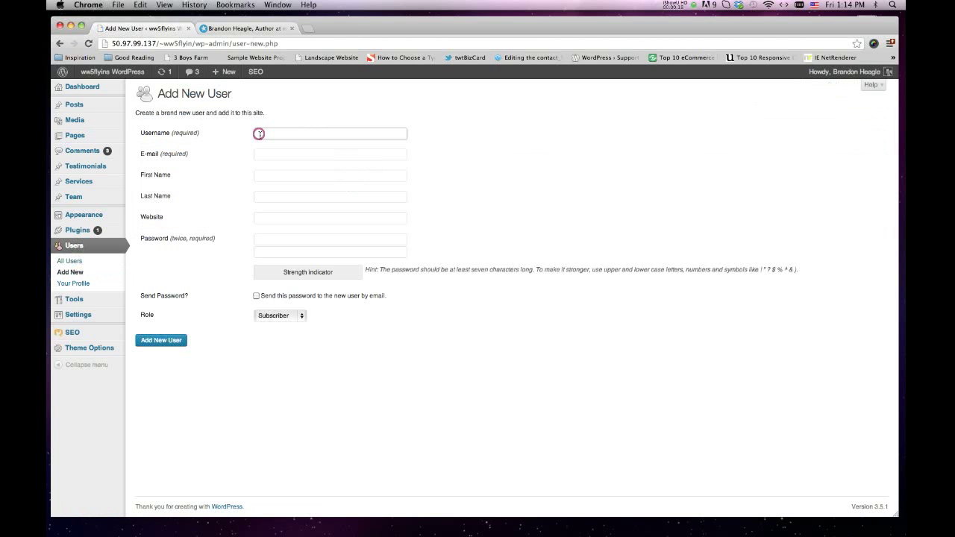
pyautogui.click(264, 154)
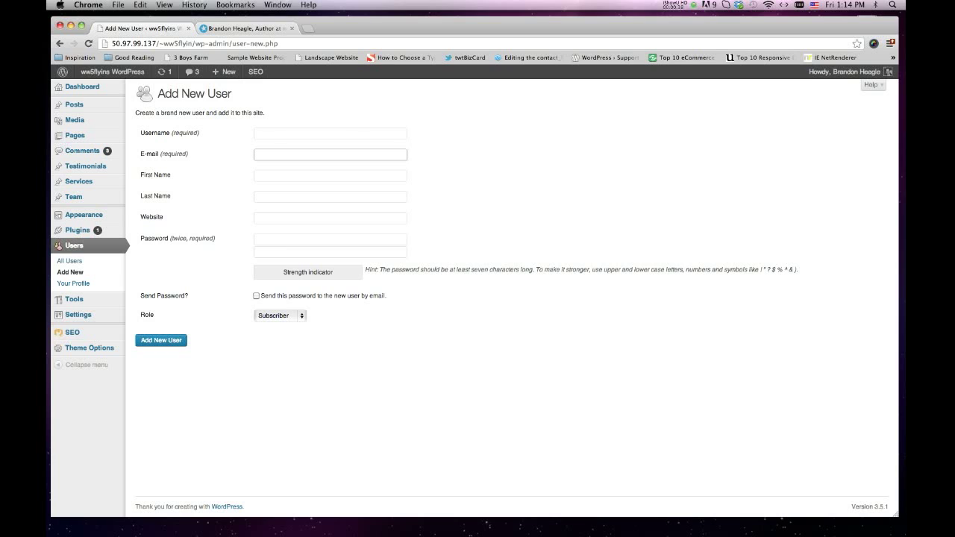
pyautogui.click(269, 240)
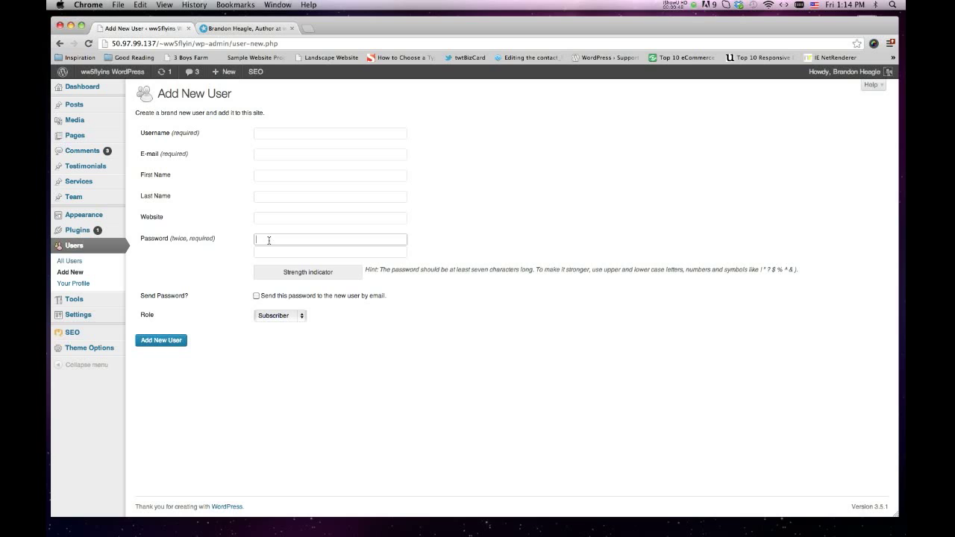
# Set the new user's role to Author
pyautogui.click(301, 319)
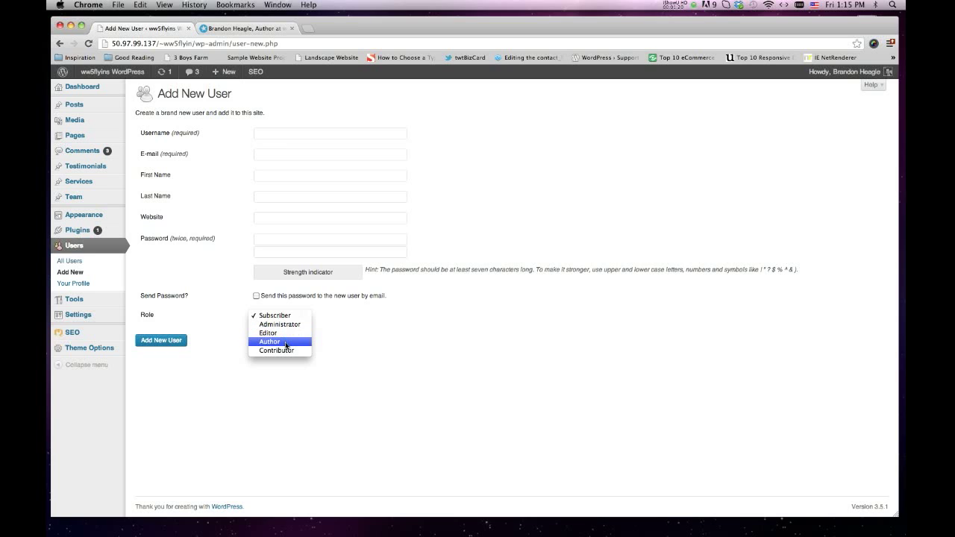
pyautogui.click(286, 343)
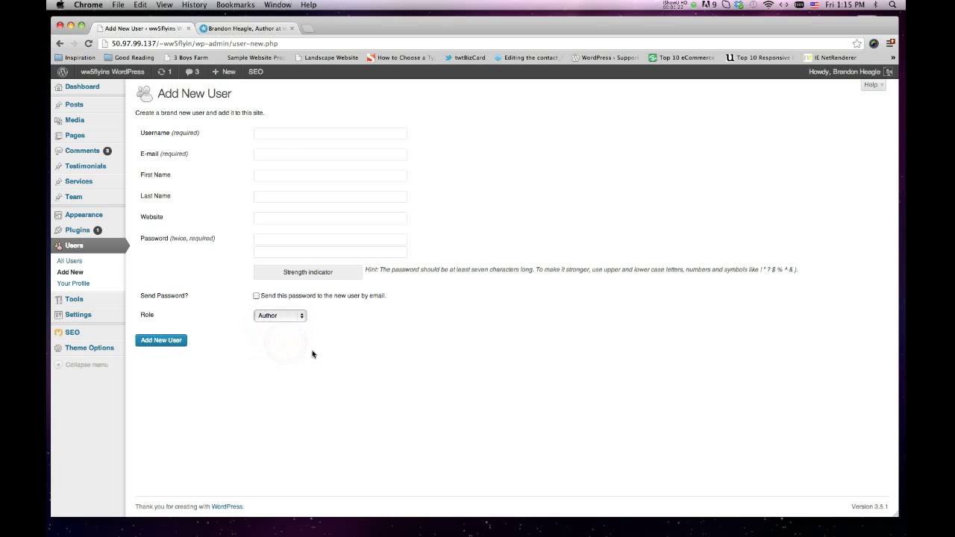
pyautogui.click(303, 321)
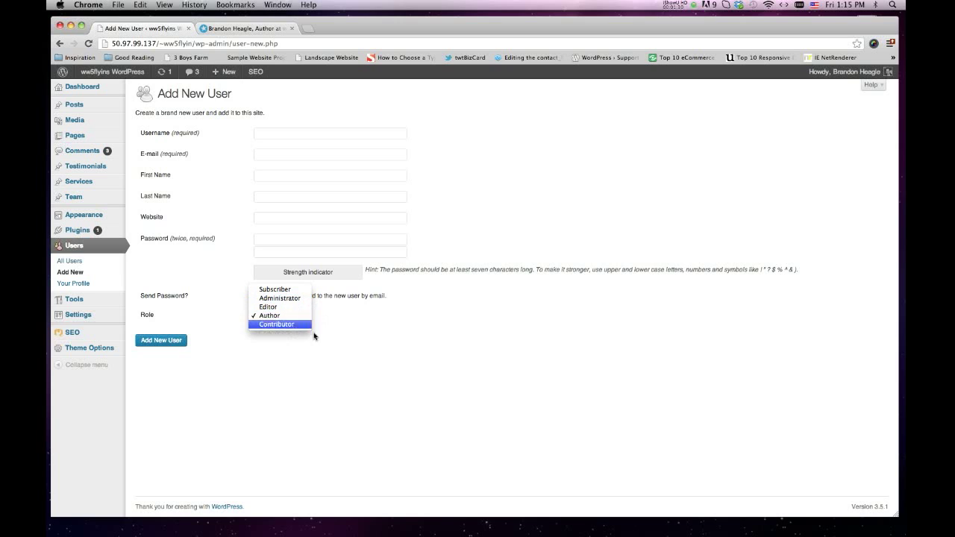
pyautogui.click(288, 317)
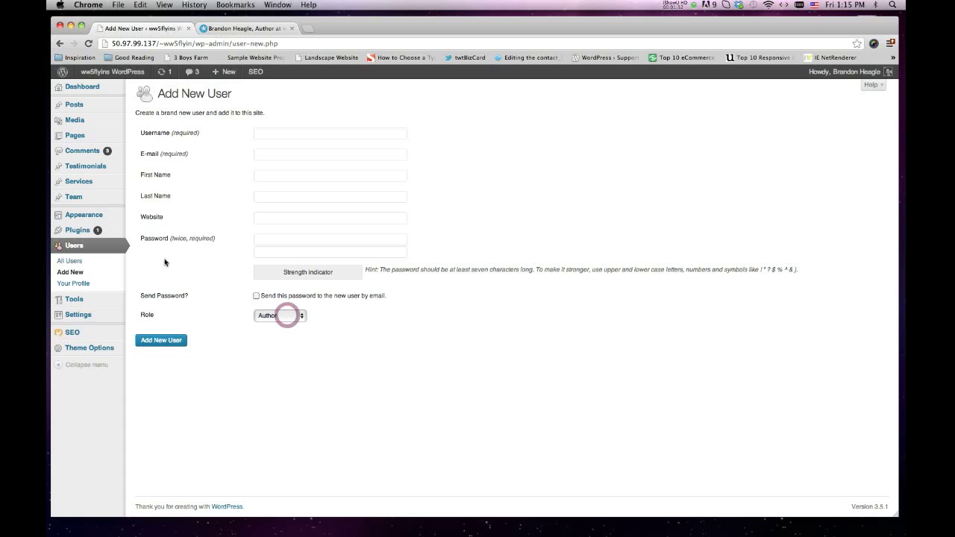
# Open the adminMain profile from the list of all users and review its name, e-mail and public display name options
pyautogui.click(75, 262)
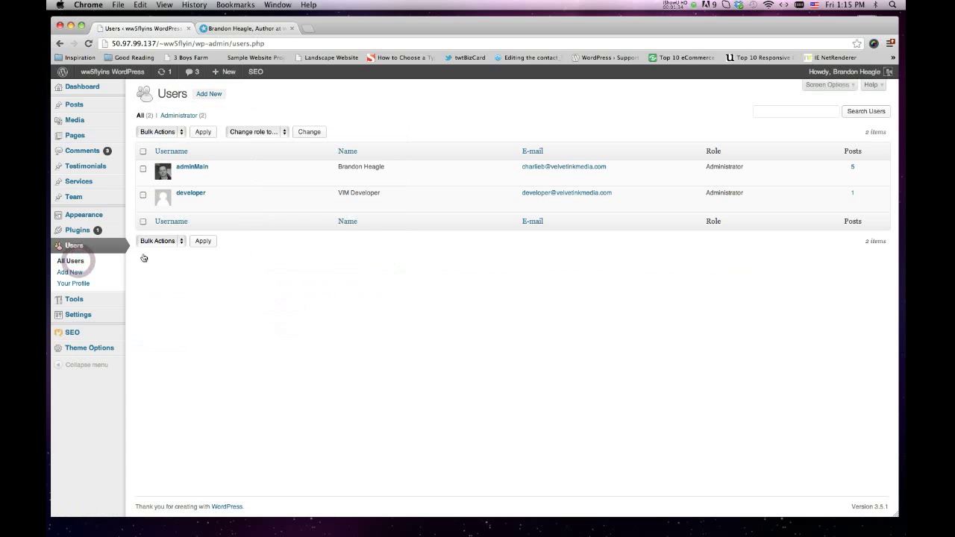
pyautogui.click(192, 168)
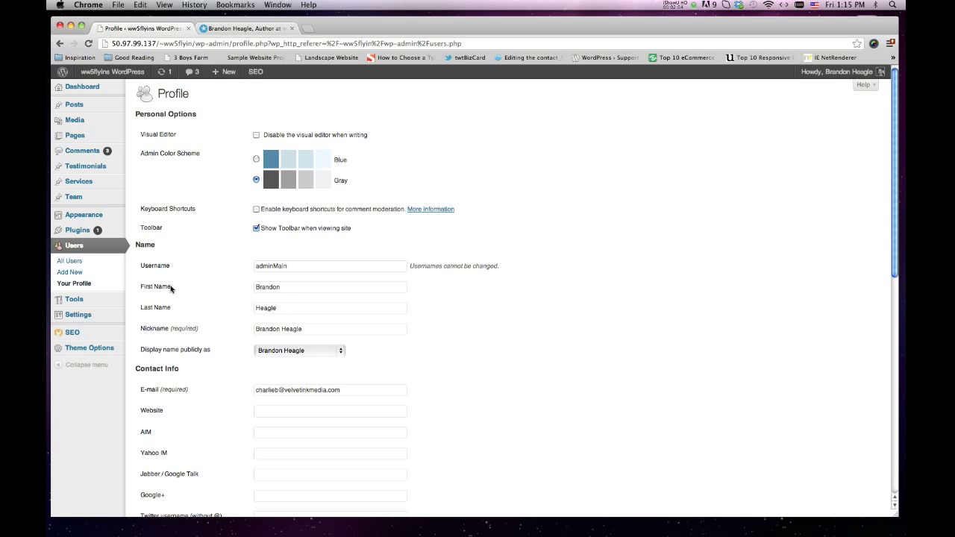
pyautogui.click(278, 290)
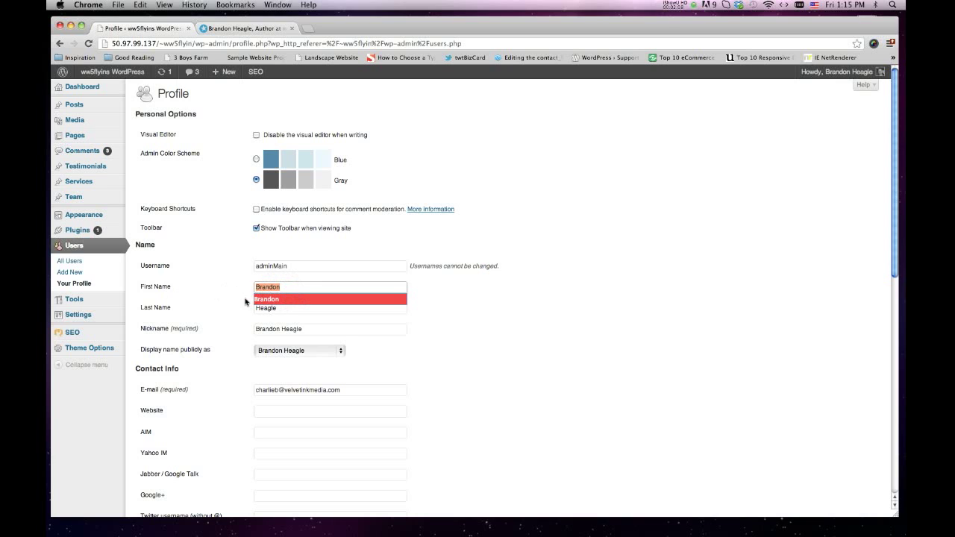
pyautogui.click(499, 318)
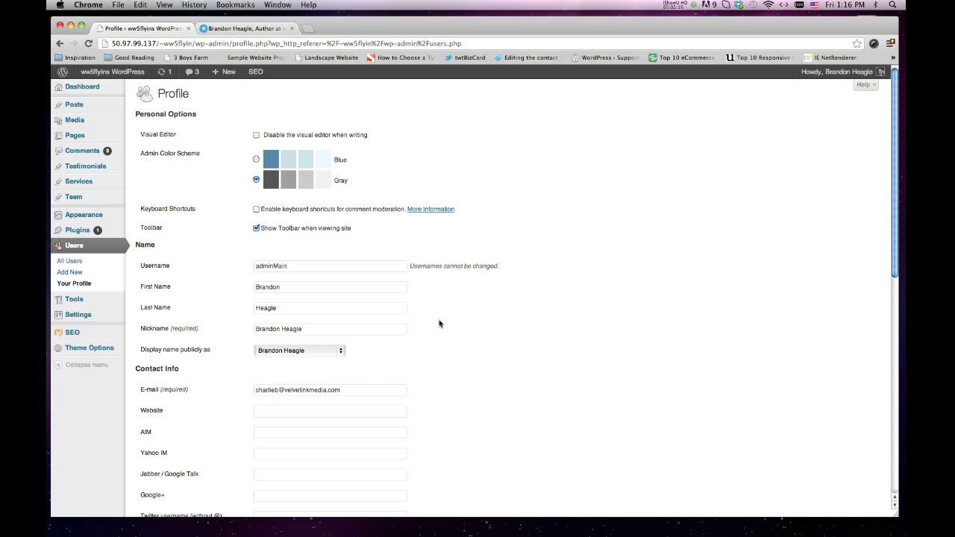
pyautogui.moveTo(368, 393); pyautogui.dragTo(236, 394)
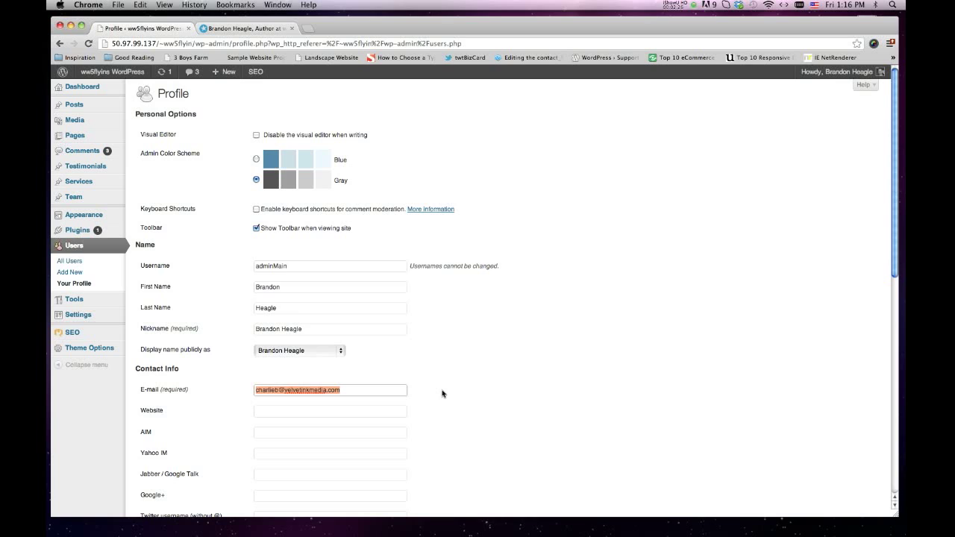
pyautogui.click(340, 351)
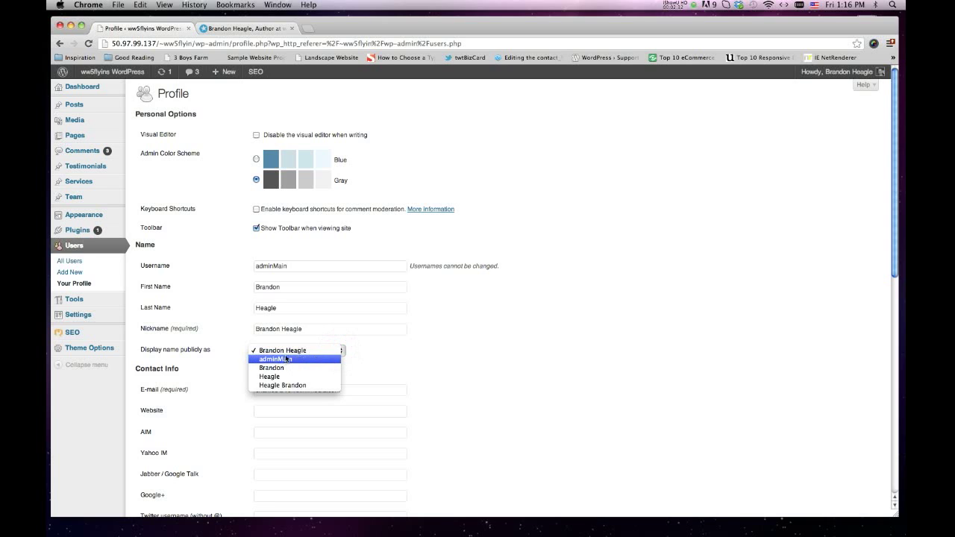
pyautogui.click(461, 349)
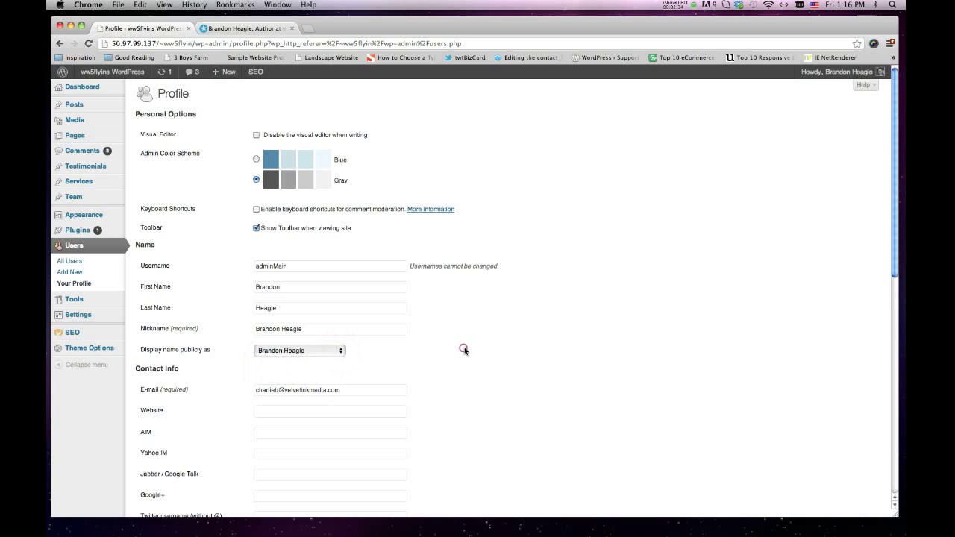
# Review the profile's Biographical Info text and view the About the Author box in "Yet another post" on the live site
pyautogui.scroll(-5, 461, 349)
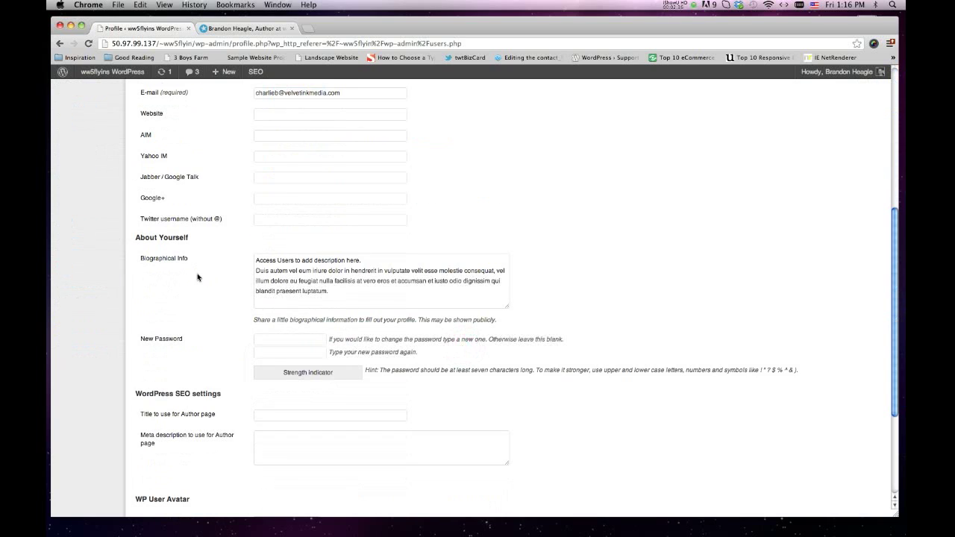
pyautogui.moveTo(330, 291); pyautogui.dragTo(243, 253)
pyautogui.click(238, 31)
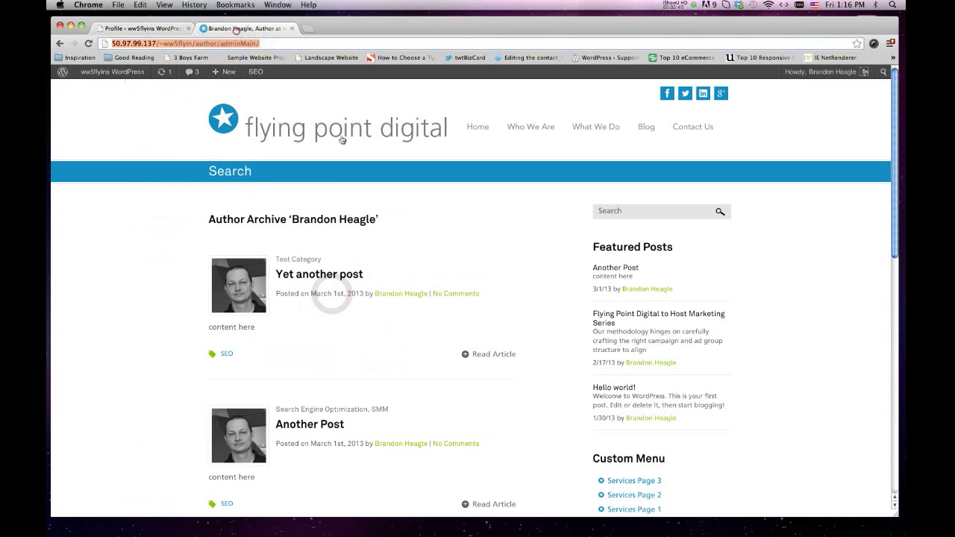
pyautogui.press('super+r')
pyautogui.click(330, 275)
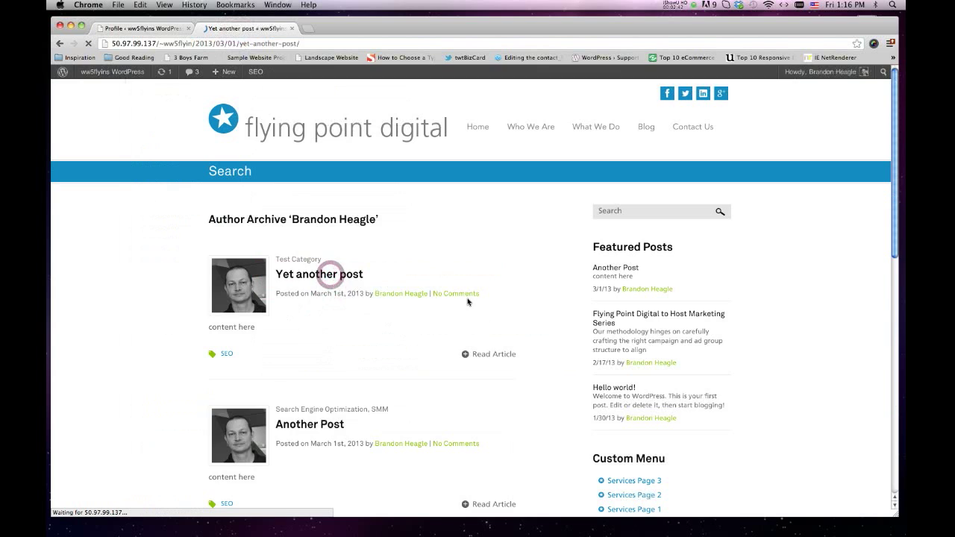
pyautogui.scroll(-3, 302, 387)
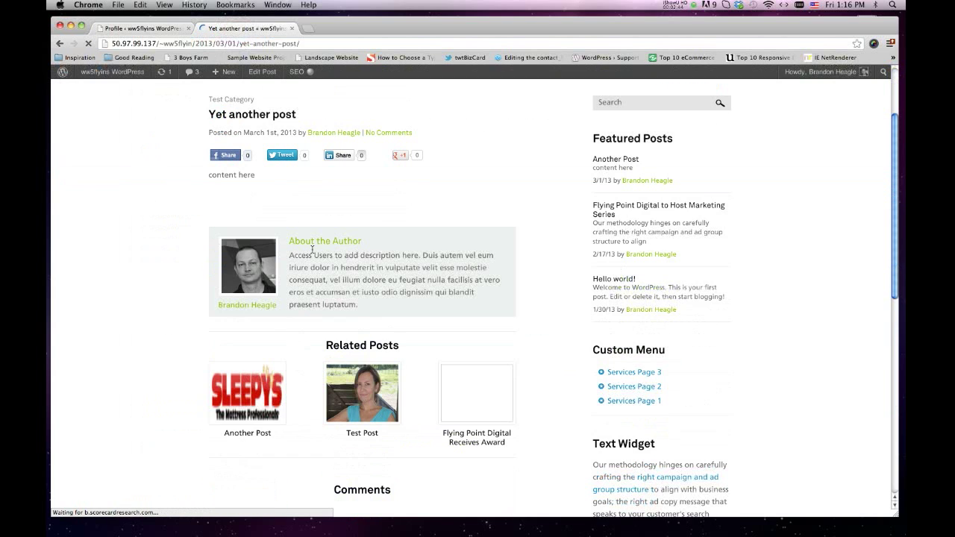
# Return to the user profile and examine the WP User Avatar section with its edit option
pyautogui.click(161, 33)
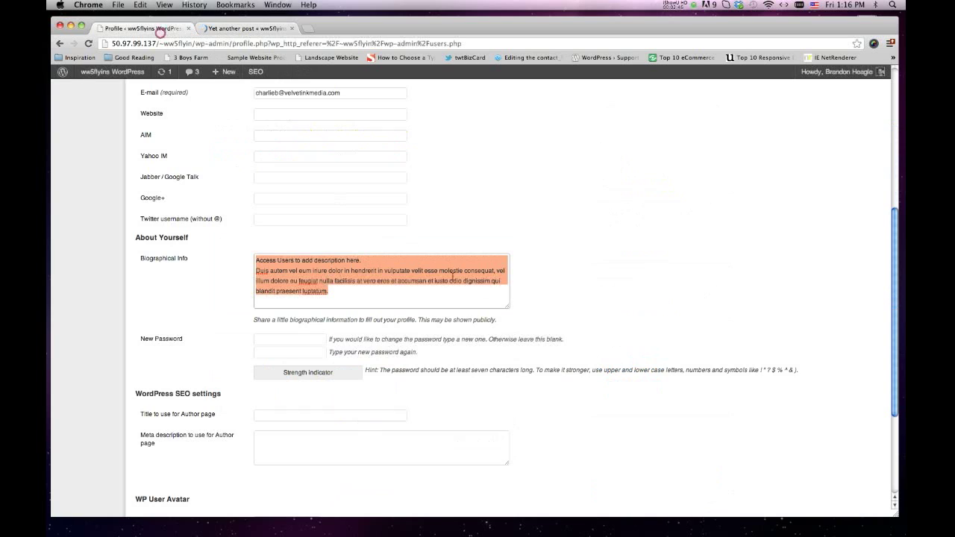
pyautogui.scroll(-1, 601, 273)
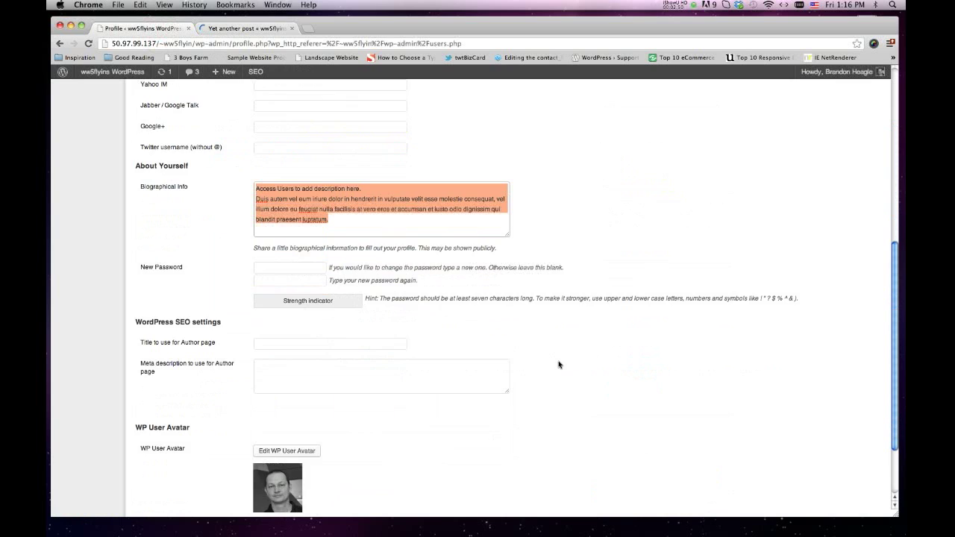
pyautogui.scroll(-4, 558, 363)
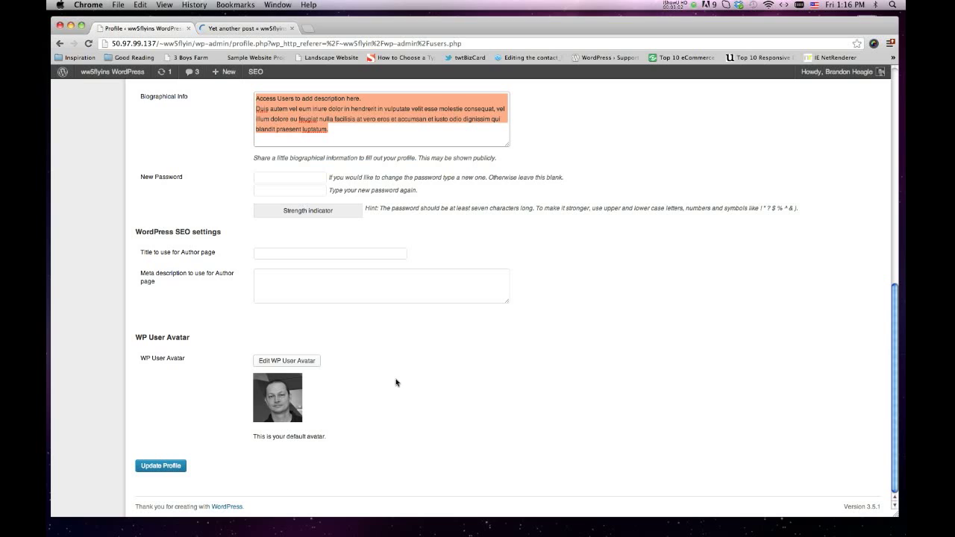
pyautogui.click(291, 364)
# Open "Yet another post" for editing and check which users are available in its Author setting
pyautogui.scroll(10, 485, 384)
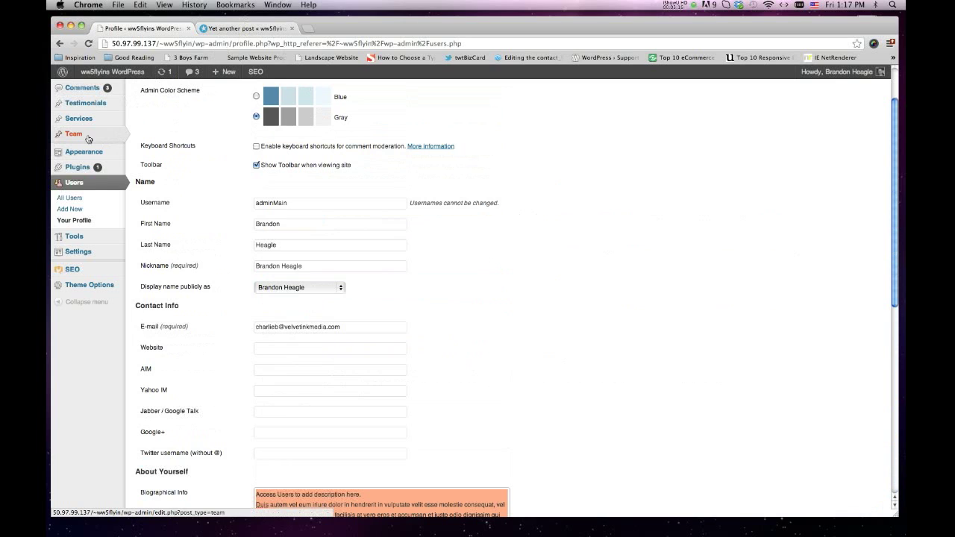
pyautogui.scroll(2, 82, 168)
pyautogui.click(76, 109)
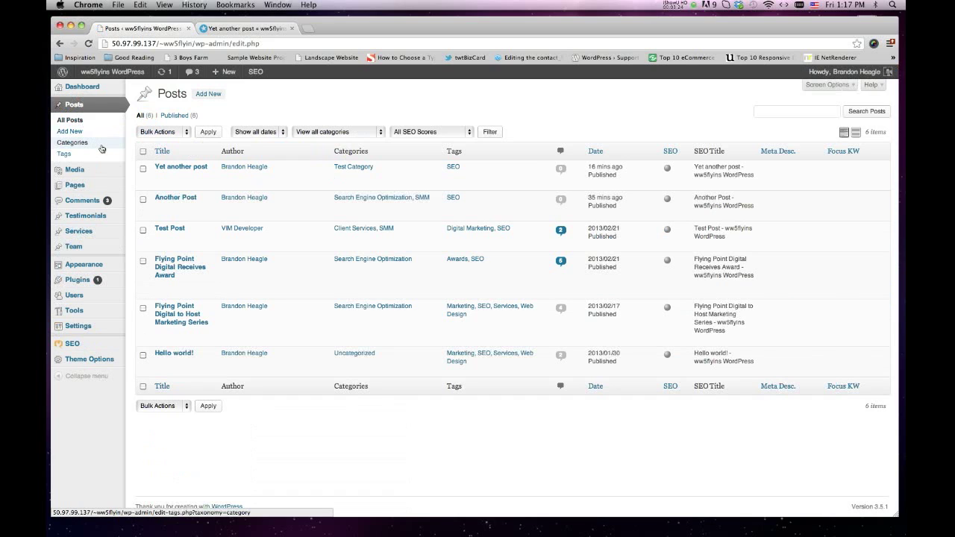
pyautogui.click(161, 165)
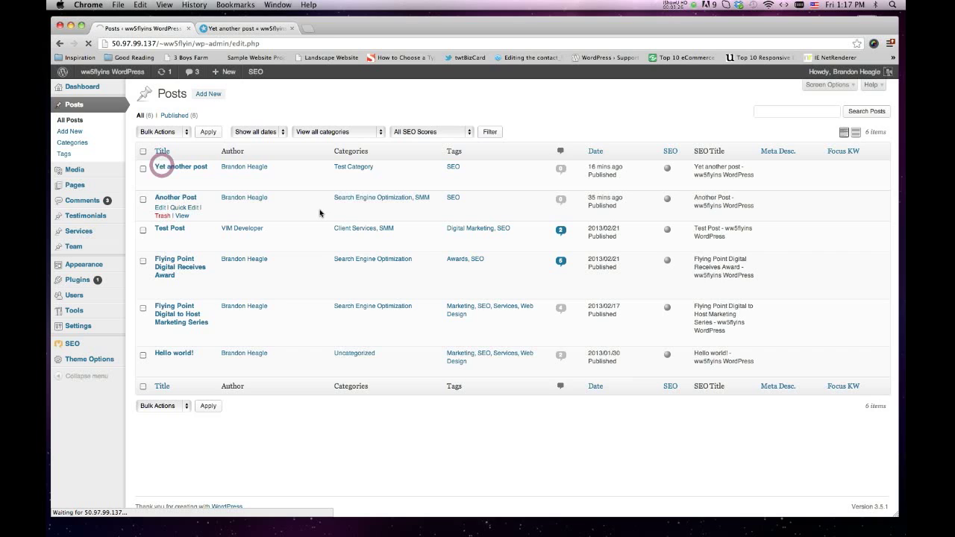
pyautogui.scroll(-4, 299, 388)
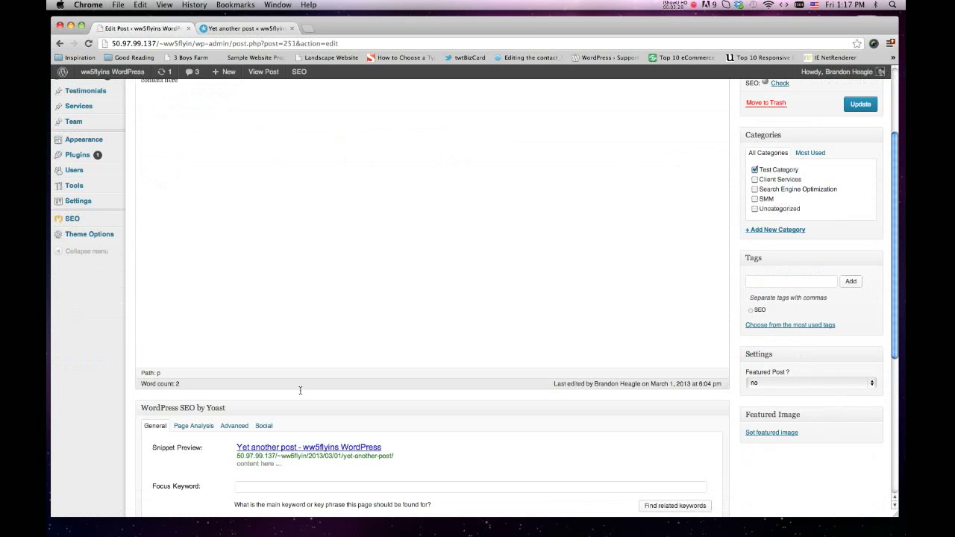
pyautogui.scroll(-5, 300, 390)
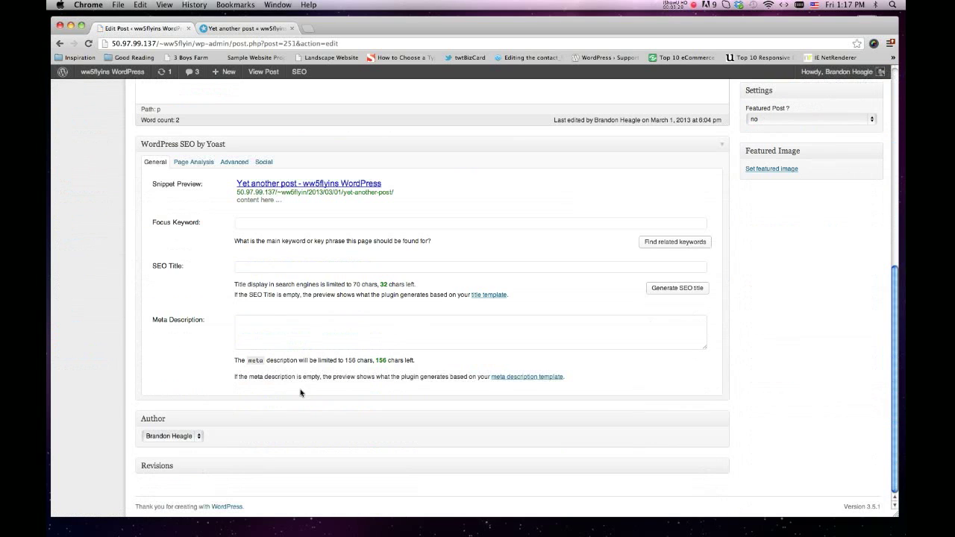
pyautogui.click(198, 437)
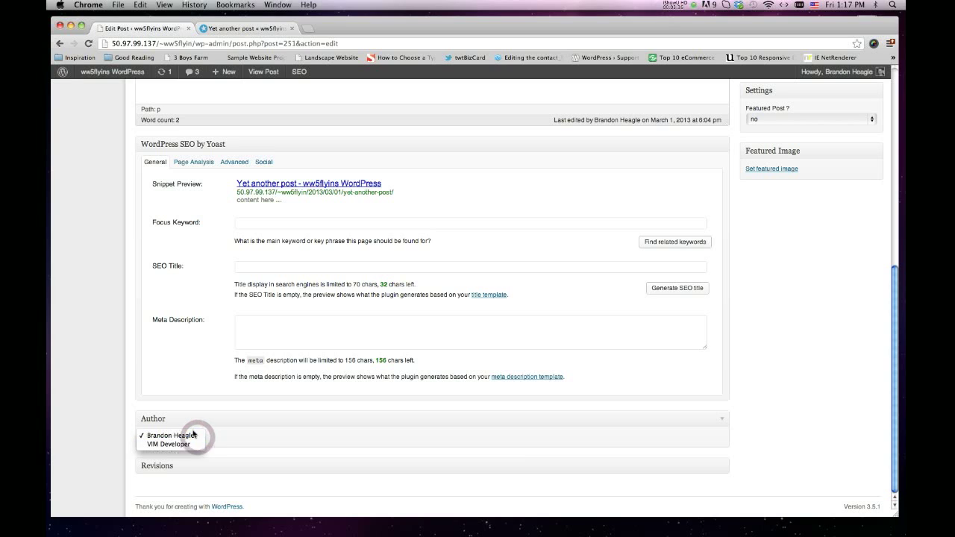
pyautogui.click(215, 440)
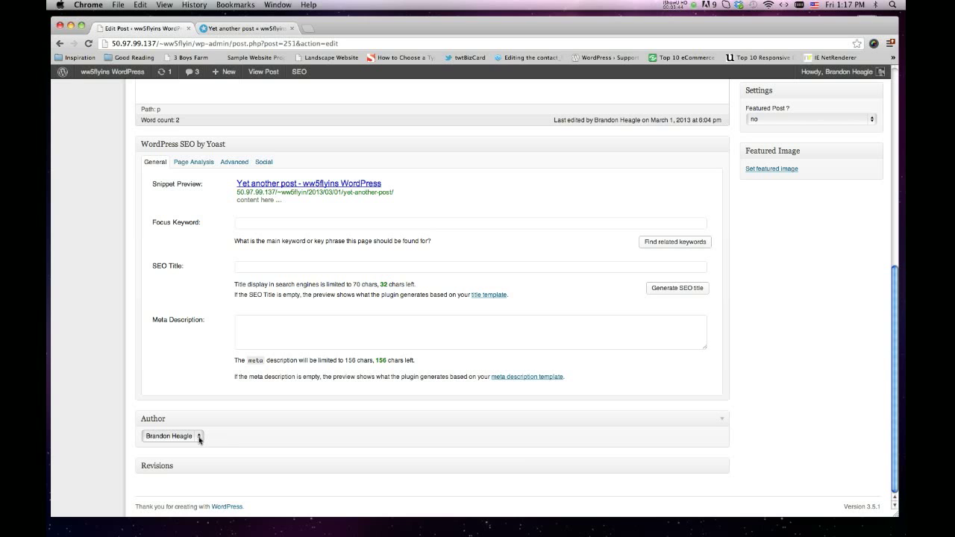
# Switch back to the live post and open the author's archive page from the About the Author box
pyautogui.scroll(5, 854, 283)
pyautogui.scroll(3, 854, 284)
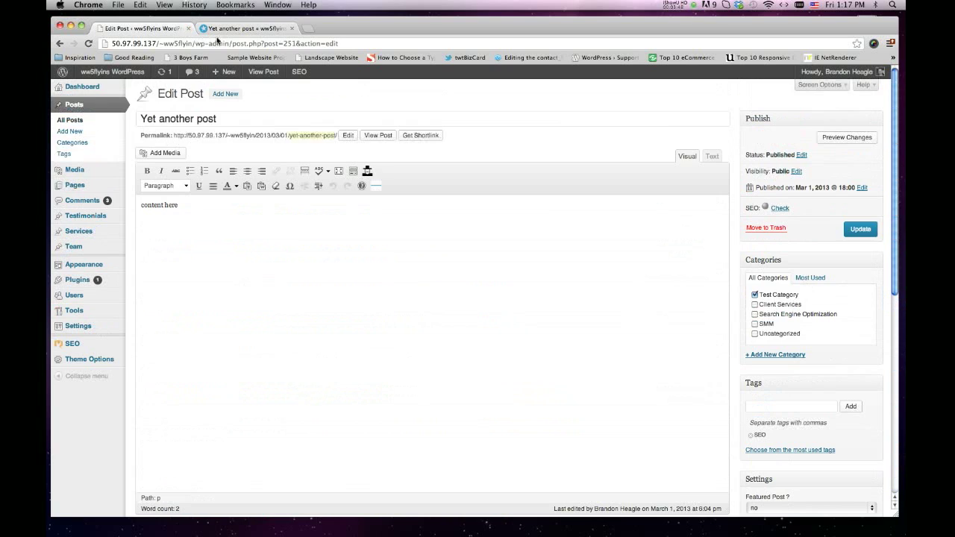
pyautogui.click(219, 30)
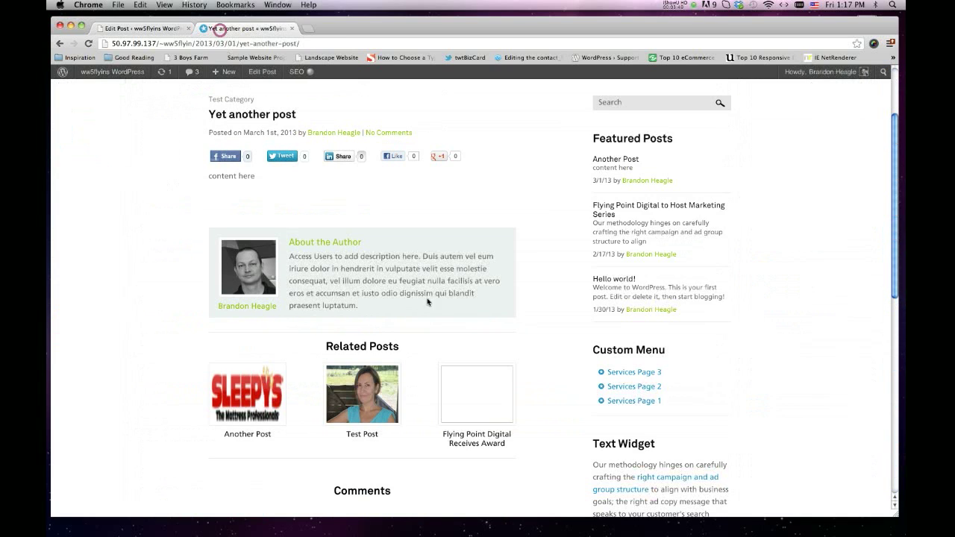
pyautogui.click(250, 310)
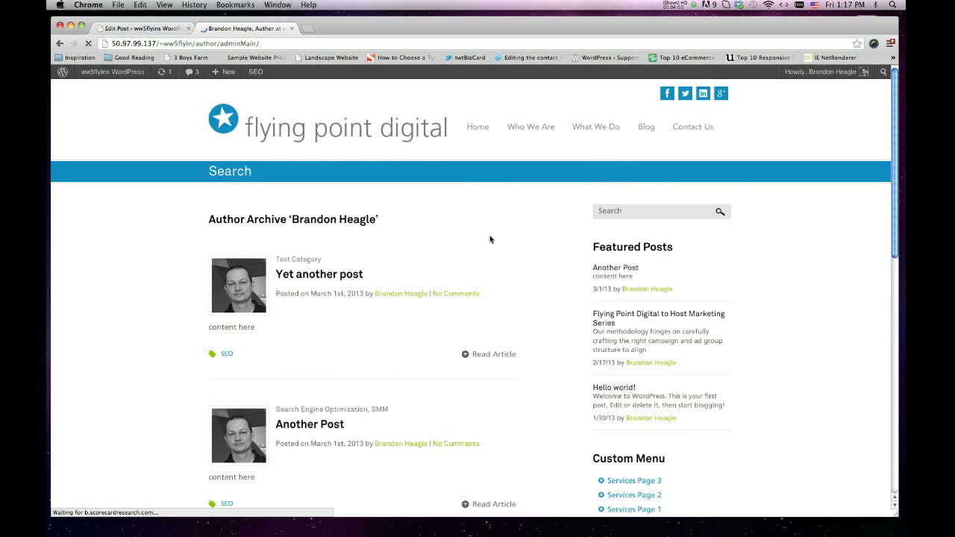
pyautogui.click(689, 6)
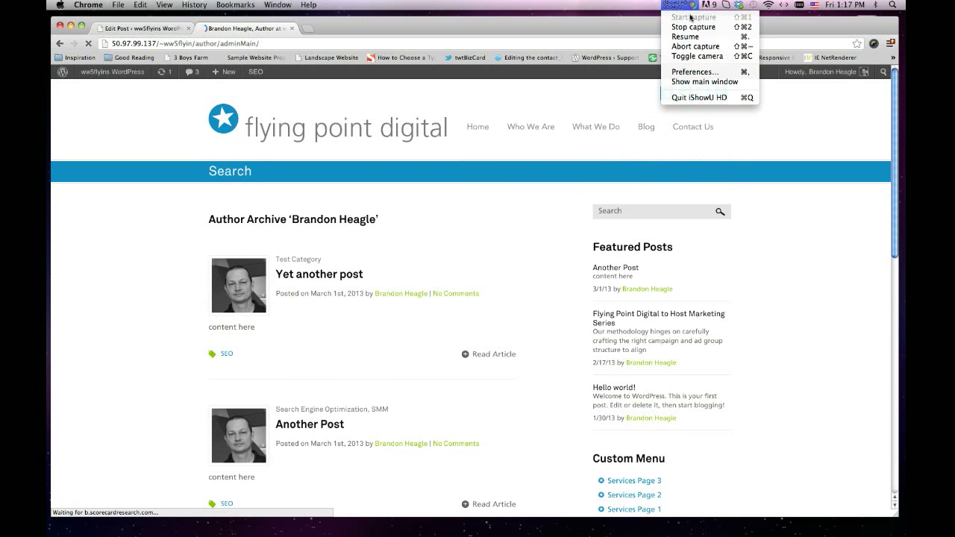